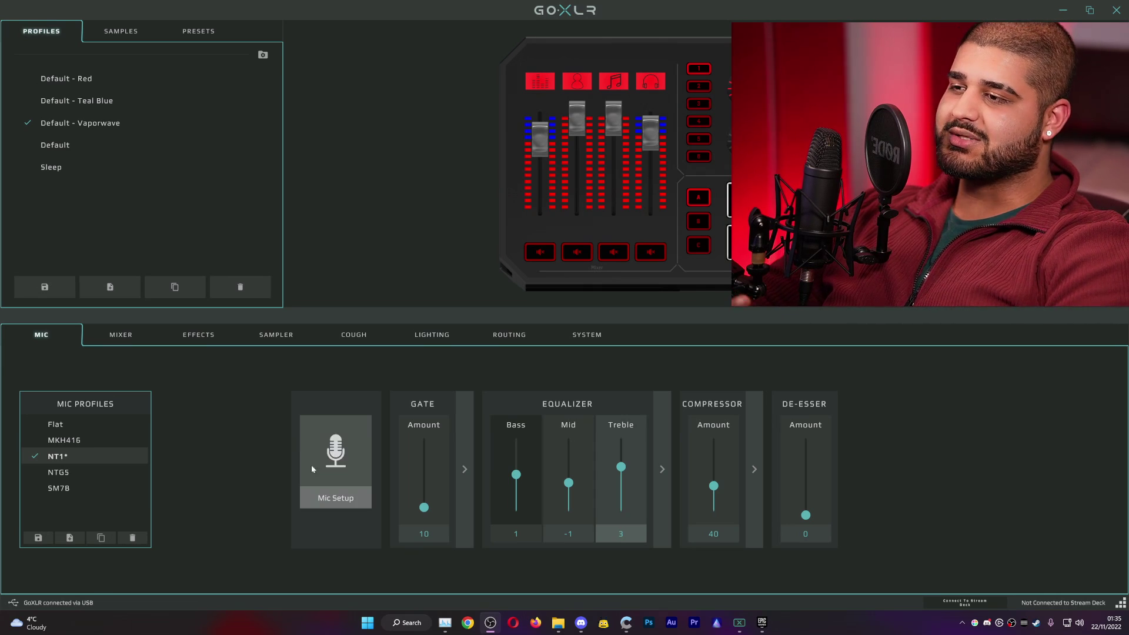
# Step: Check the mic type, gain and level meter in the mic setup, moving the dialog clear of the webcam and closing it when done
pyautogui.click(332, 452)
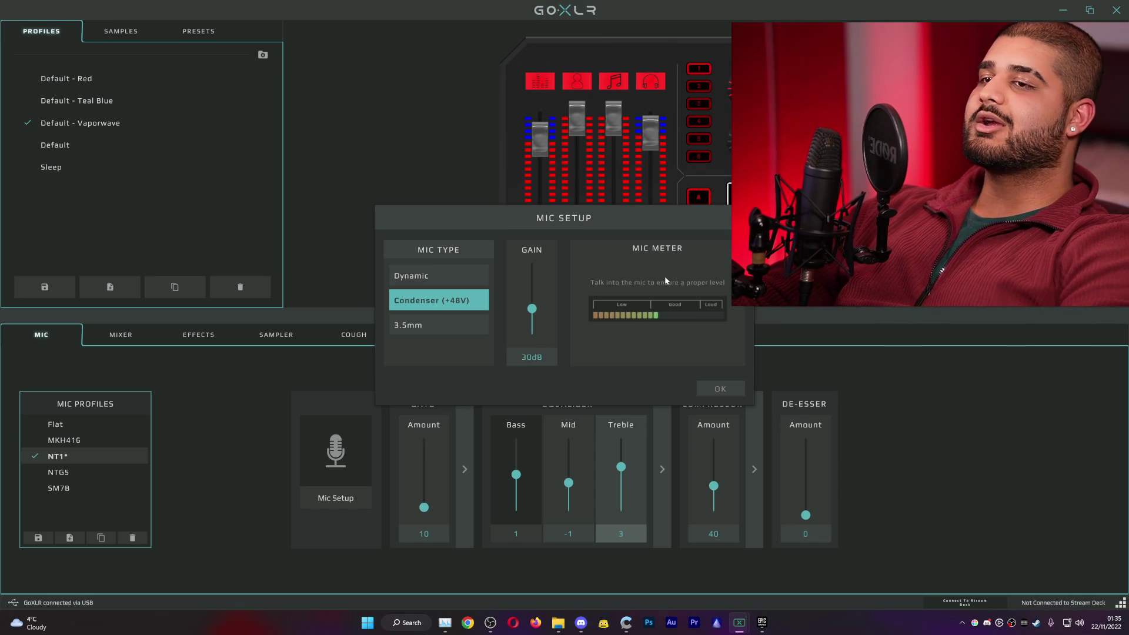
pyautogui.moveTo(639, 231); pyautogui.dragTo(480, 241)
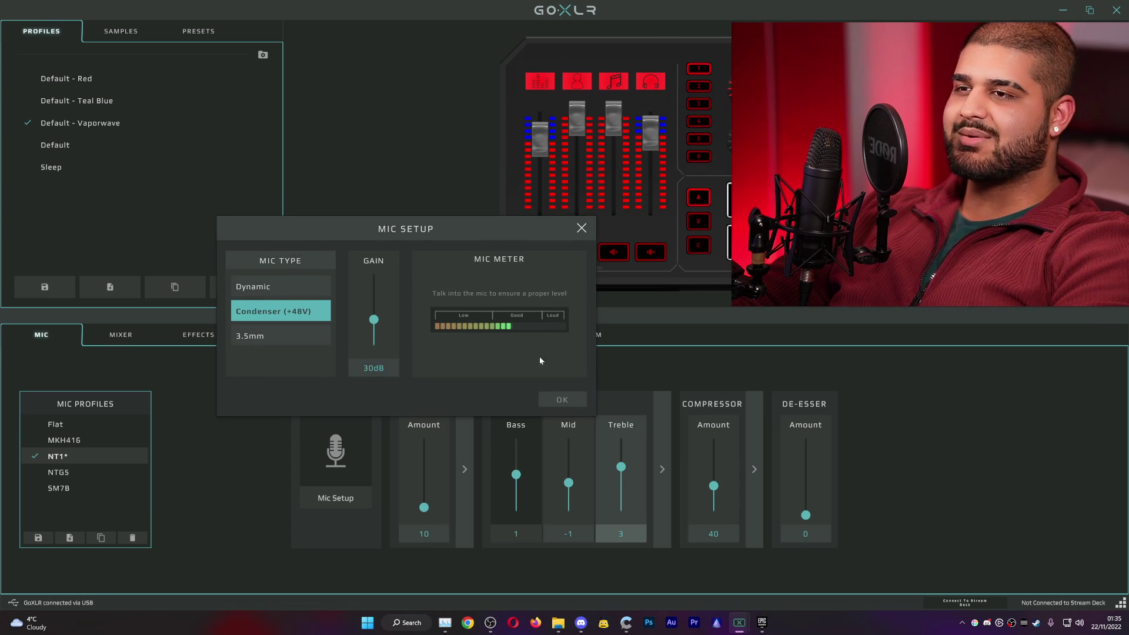
pyautogui.click(550, 394)
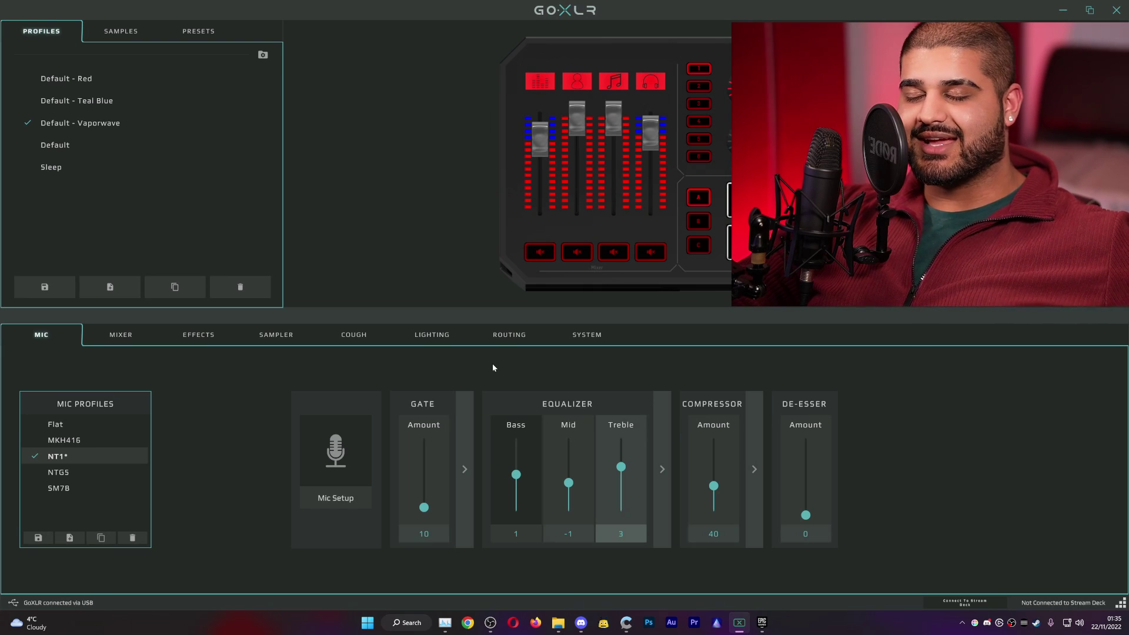
# Step: Expand the gate to examine its threshold, attenuation, attack and release settings, and collapse it again
pyautogui.click(459, 432)
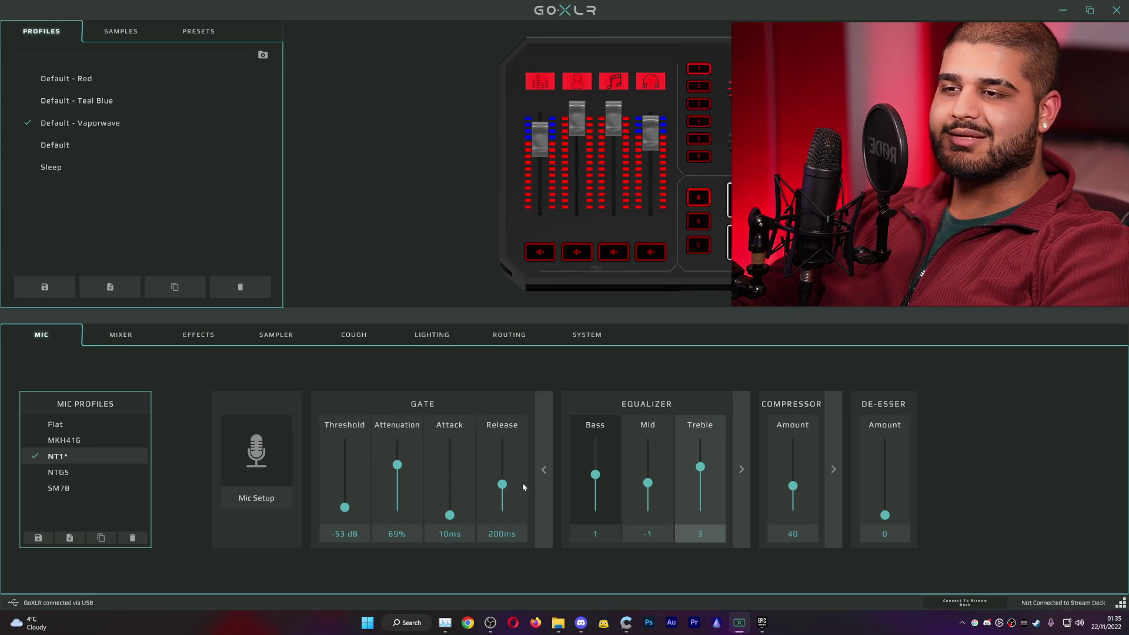
pyautogui.click(543, 479)
pyautogui.click(468, 488)
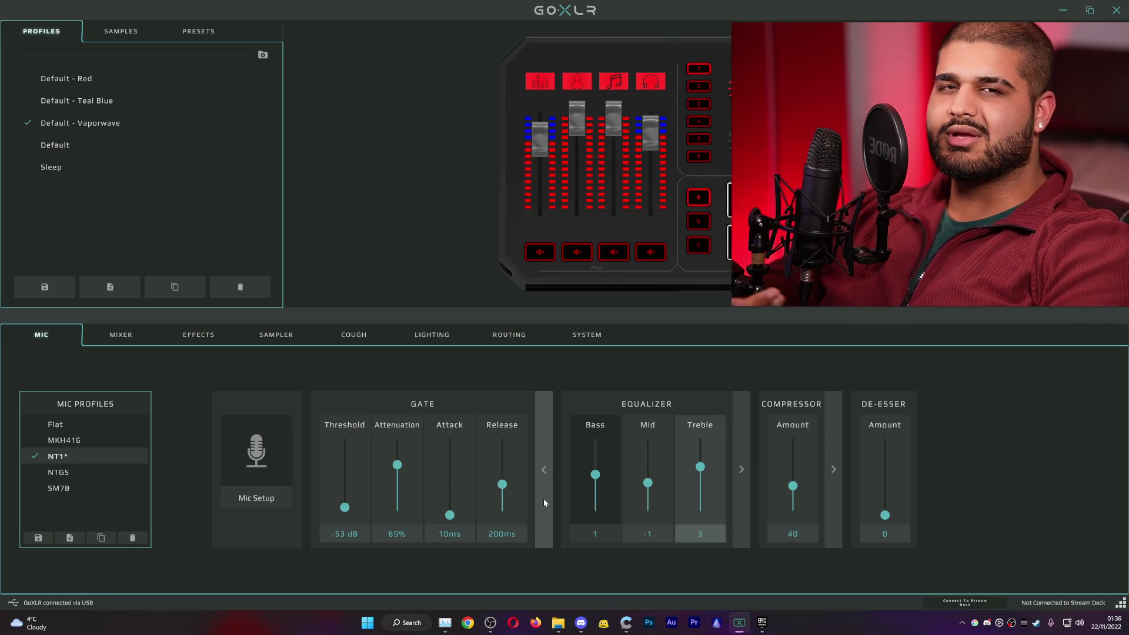
pyautogui.click(544, 477)
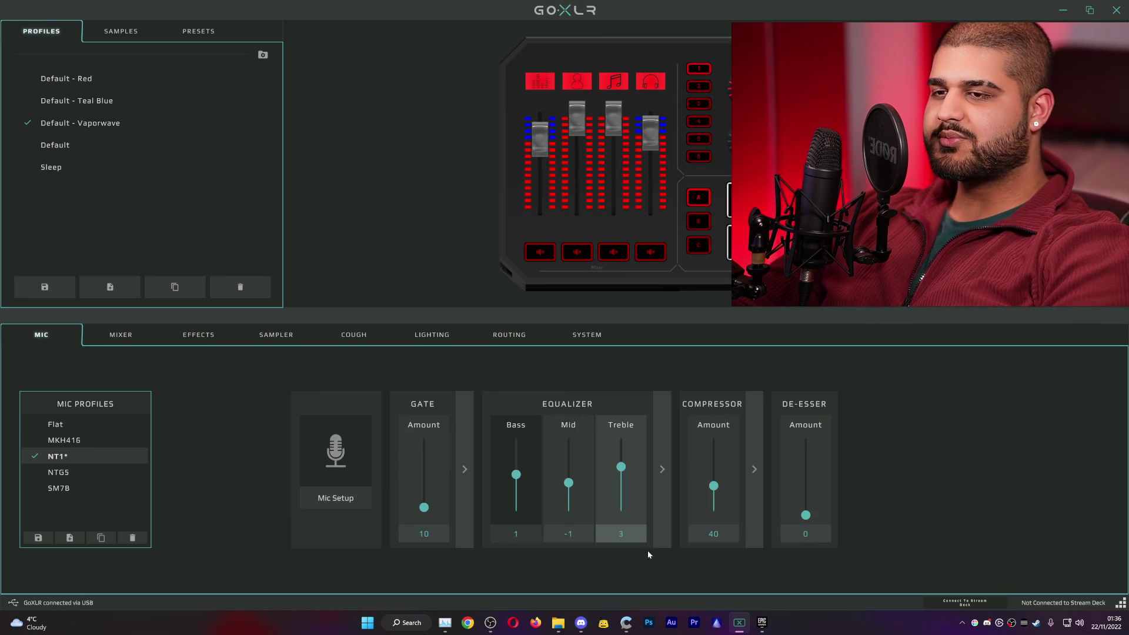
# Step: In the detailed equalizer, set 250 Hz to -4, 4 kHz to 3, and both 8 kHz and 16 kHz to 6
pyautogui.click(666, 478)
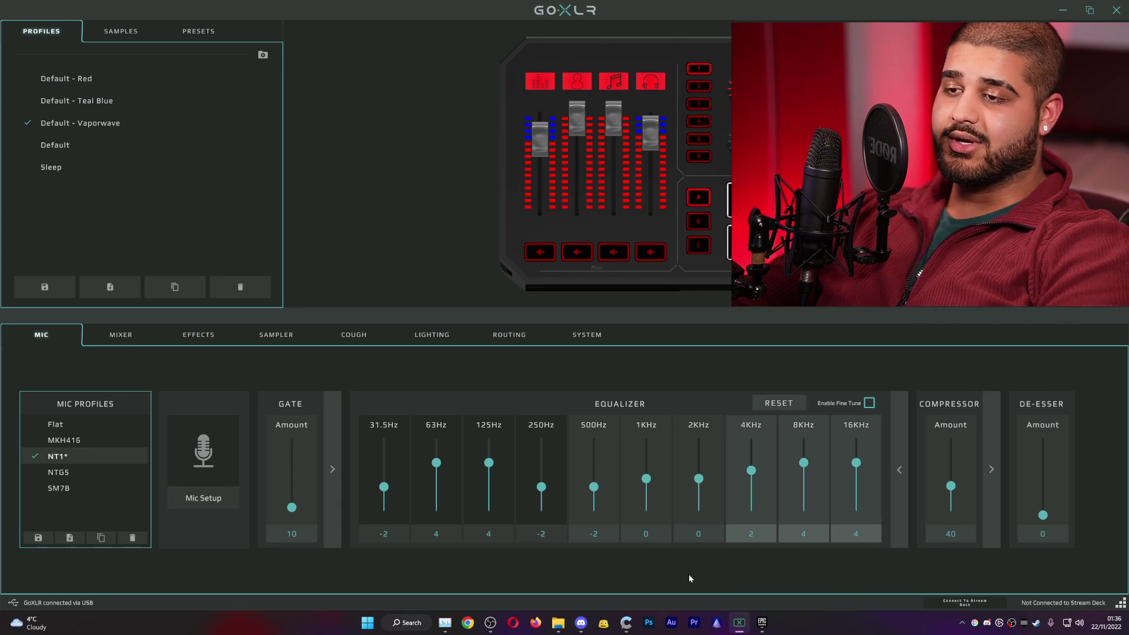
pyautogui.moveTo(541, 492); pyautogui.dragTo(540, 501)
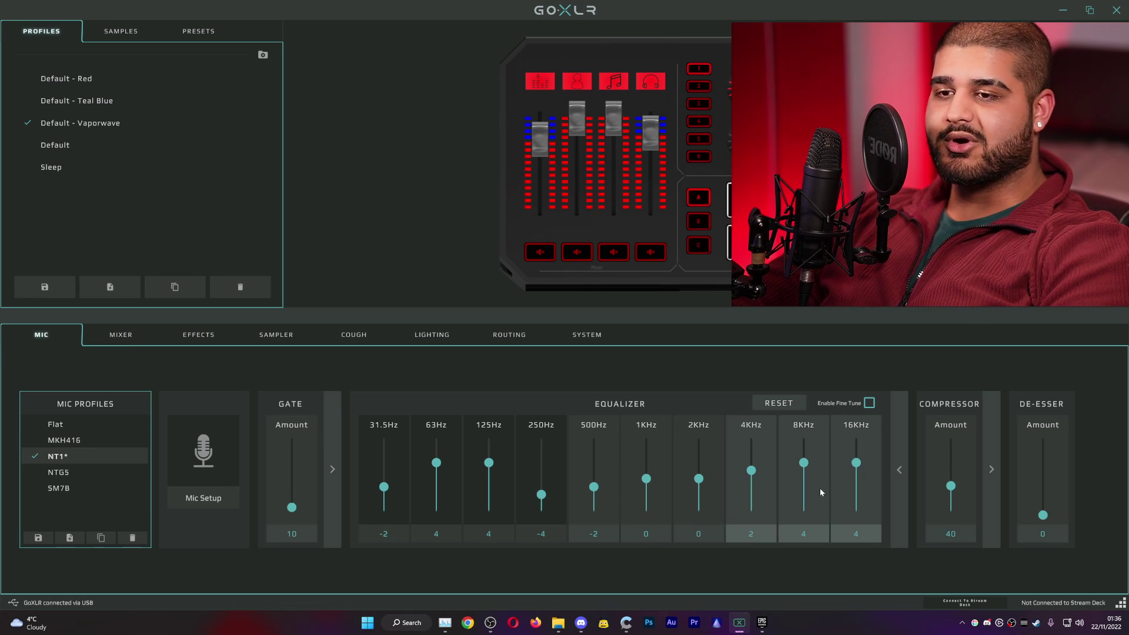
pyautogui.moveTo(799, 466); pyautogui.dragTo(804, 459)
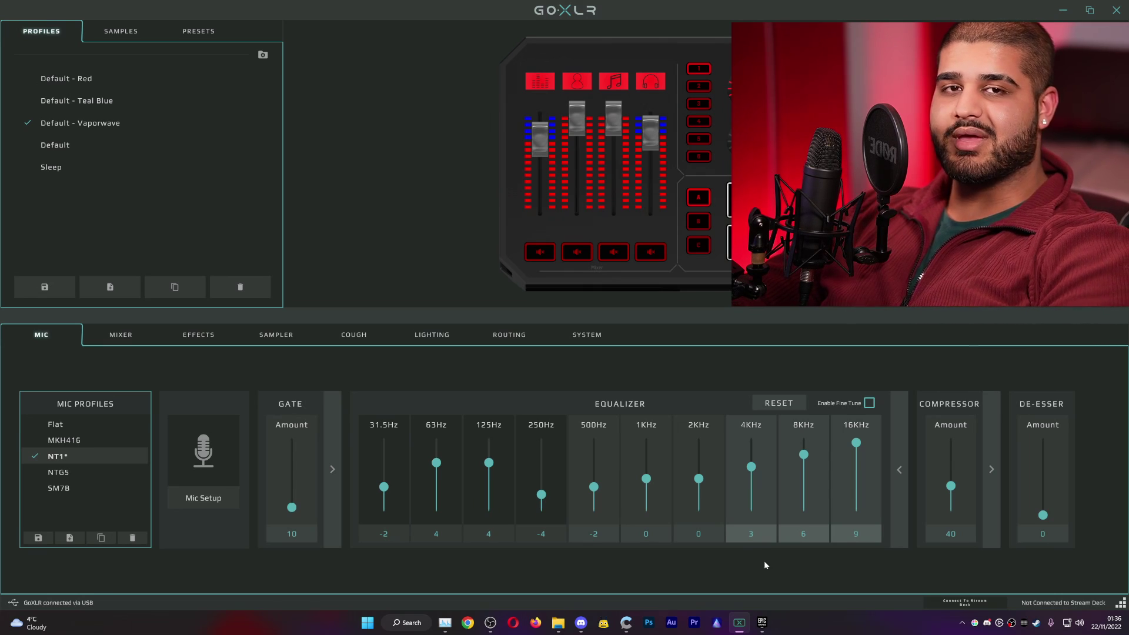
pyautogui.click(856, 454)
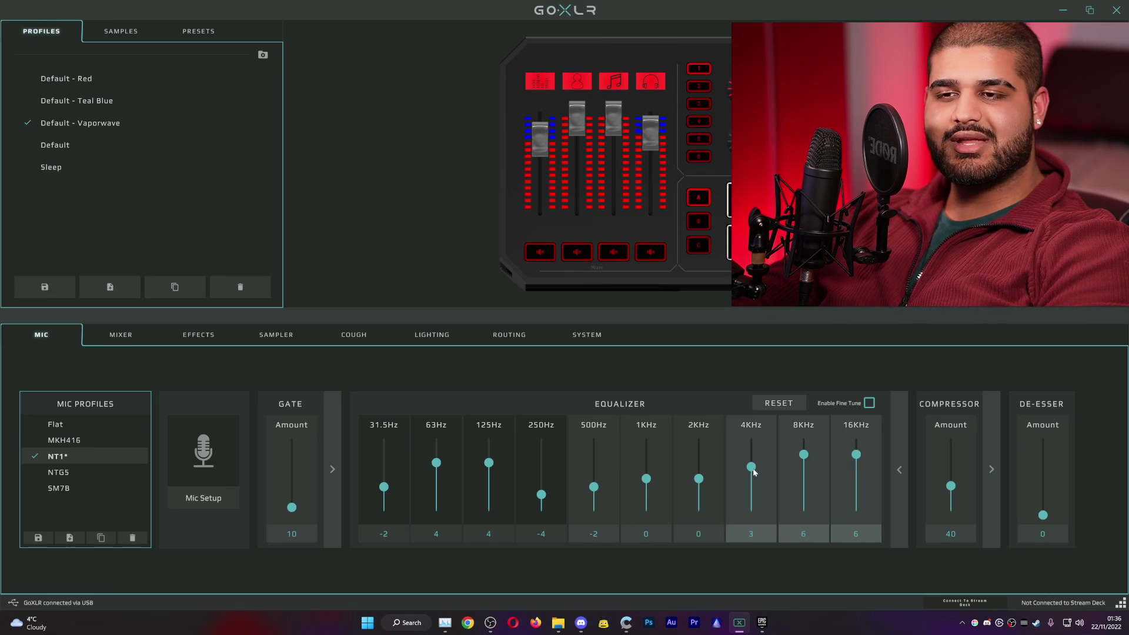
# Step: Lower the treble bands of the equalizer to 1 at 4 kHz and 2 at both 8 kHz and 16 kHz
pyautogui.click(752, 470)
pyautogui.click(803, 463)
pyautogui.click(856, 462)
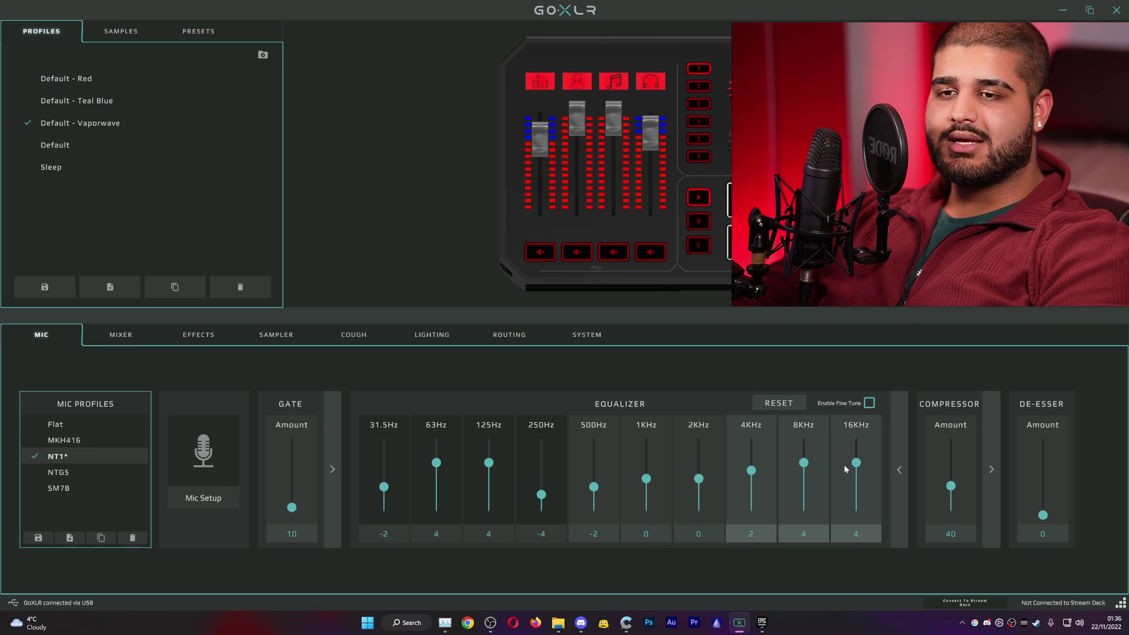
pyautogui.click(751, 474)
pyautogui.click(803, 468)
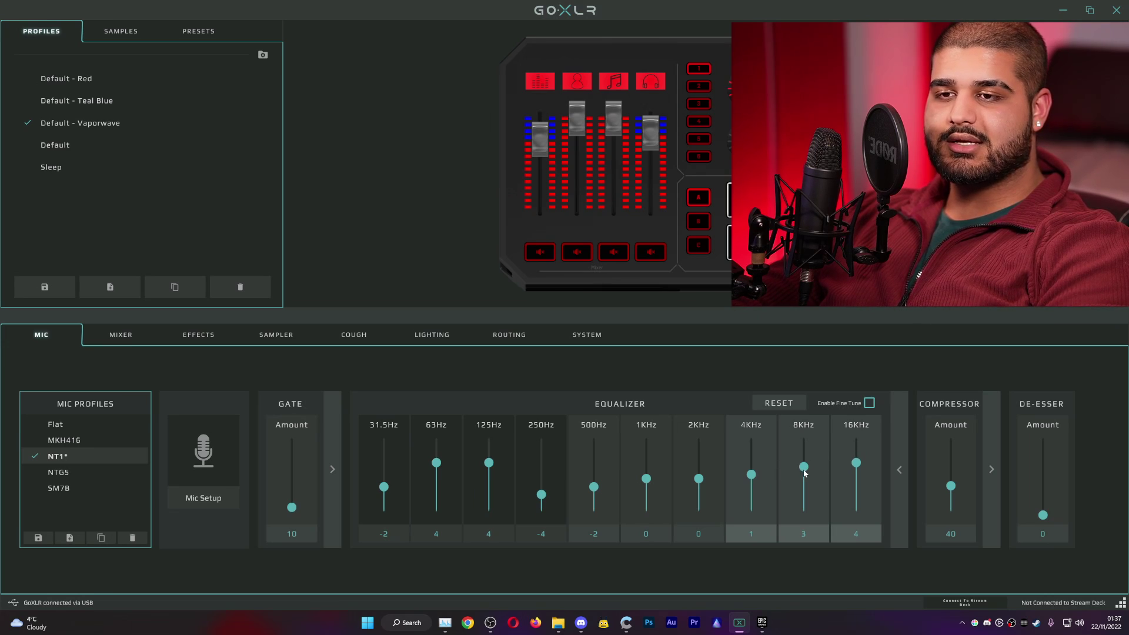
pyautogui.click(804, 471)
pyautogui.click(855, 470)
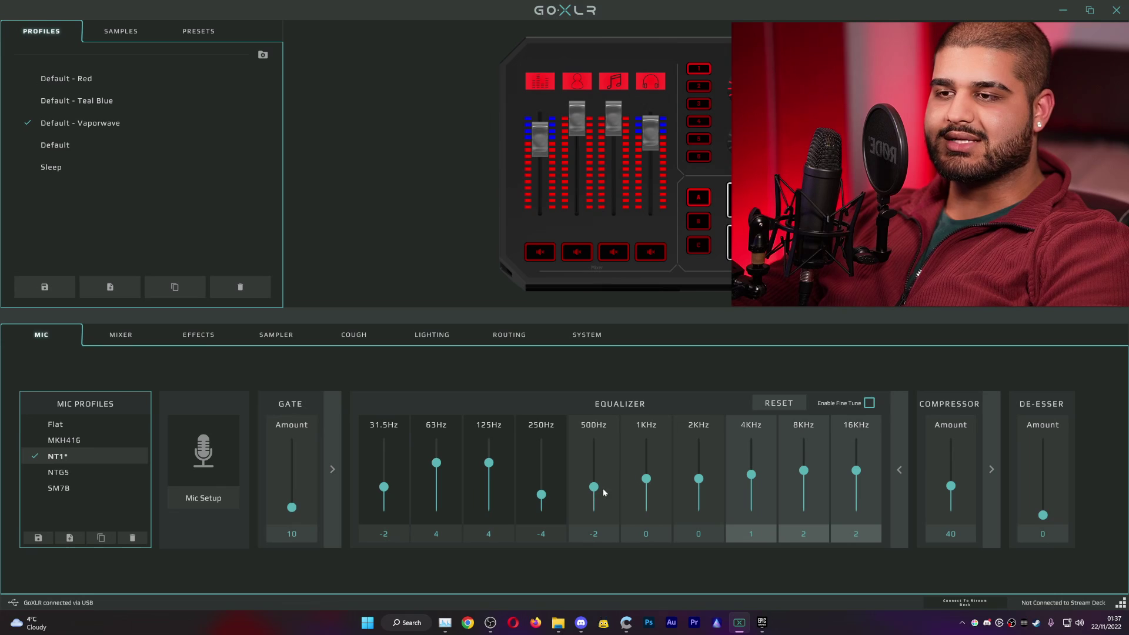
# Step: Set the equalizer's 250 Hz band to -2 and its 125 Hz and 63 Hz bands to 2
pyautogui.click(541, 487)
pyautogui.click(490, 470)
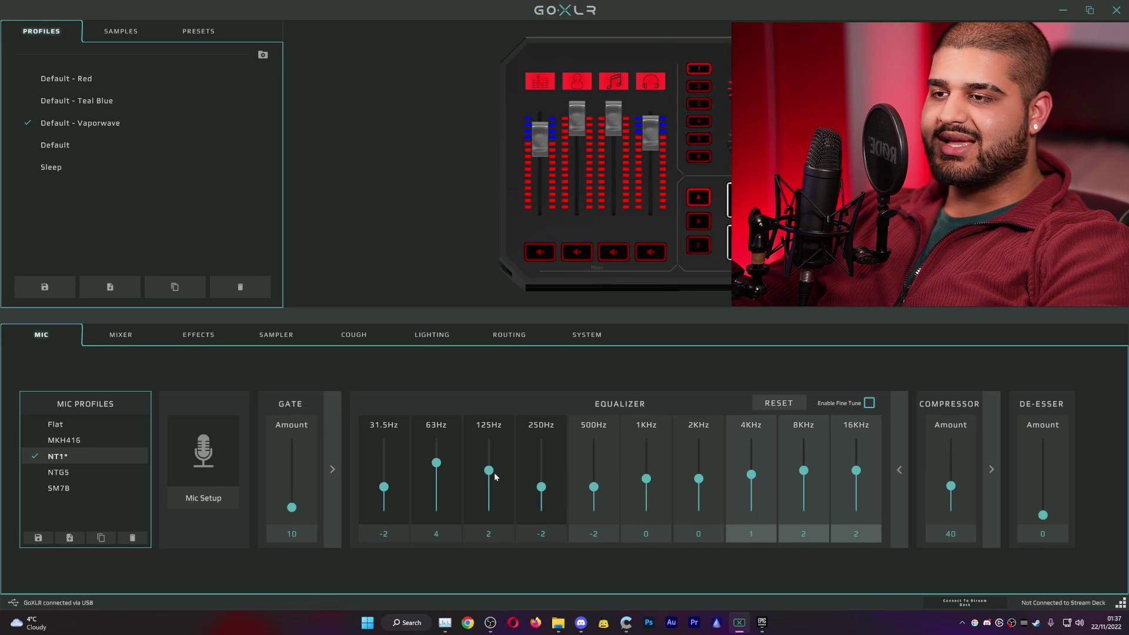
pyautogui.click(435, 470)
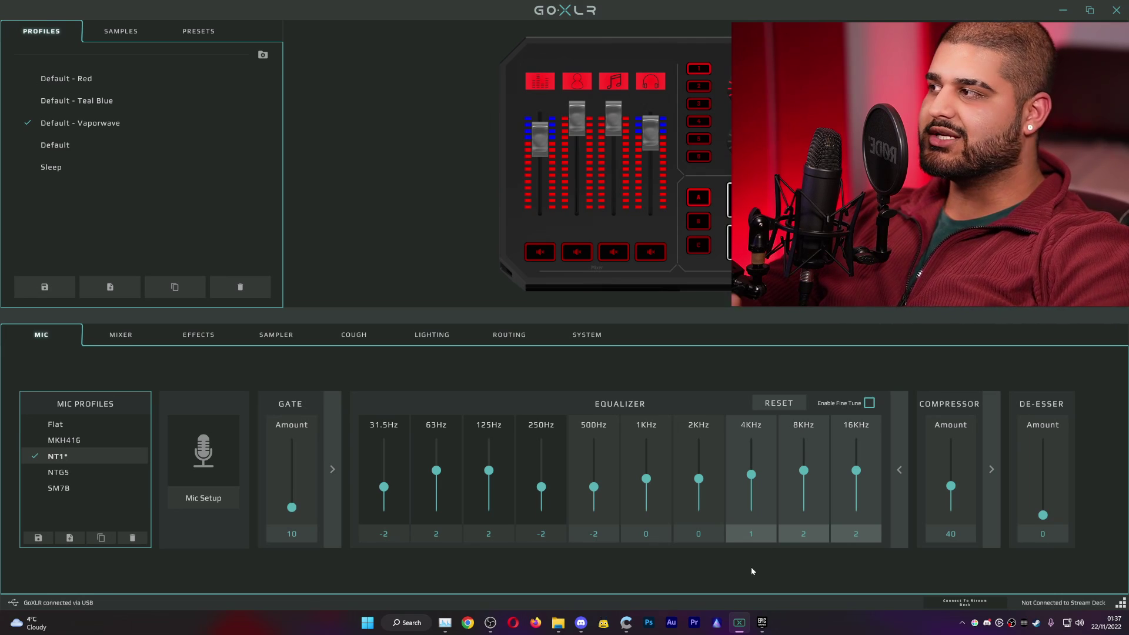
# Step: Reset the equalizer, and set 63 Hz and 125 Hz to 2 and 31.5 Hz, 250 Hz and 500 Hz to -2
pyautogui.click(788, 404)
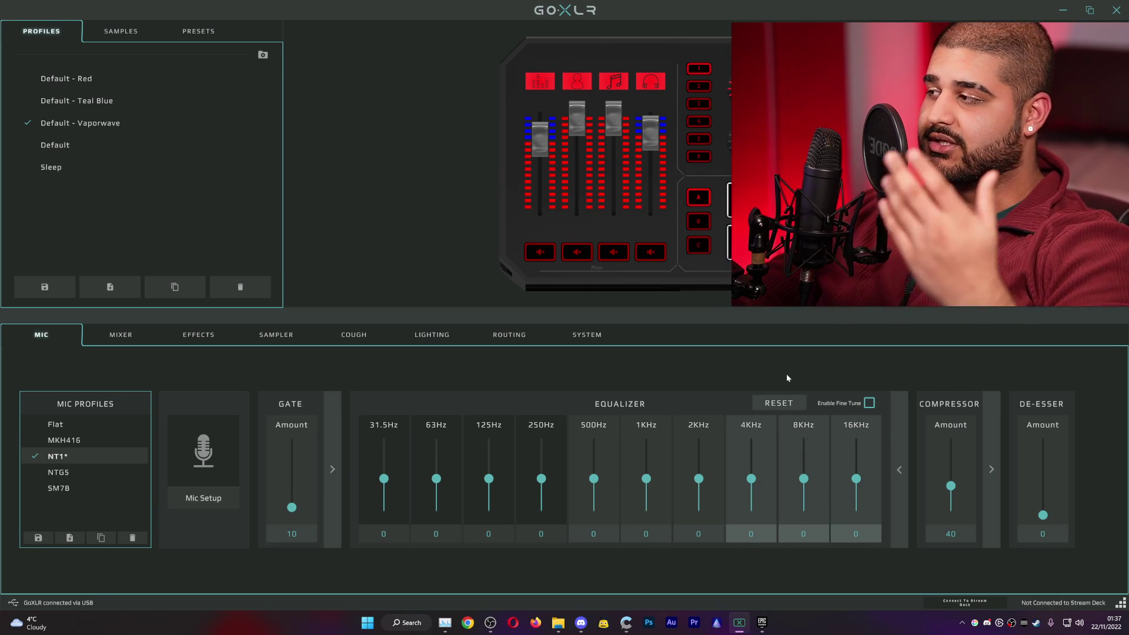
pyautogui.click(440, 471)
pyautogui.click(497, 470)
pyautogui.click(379, 487)
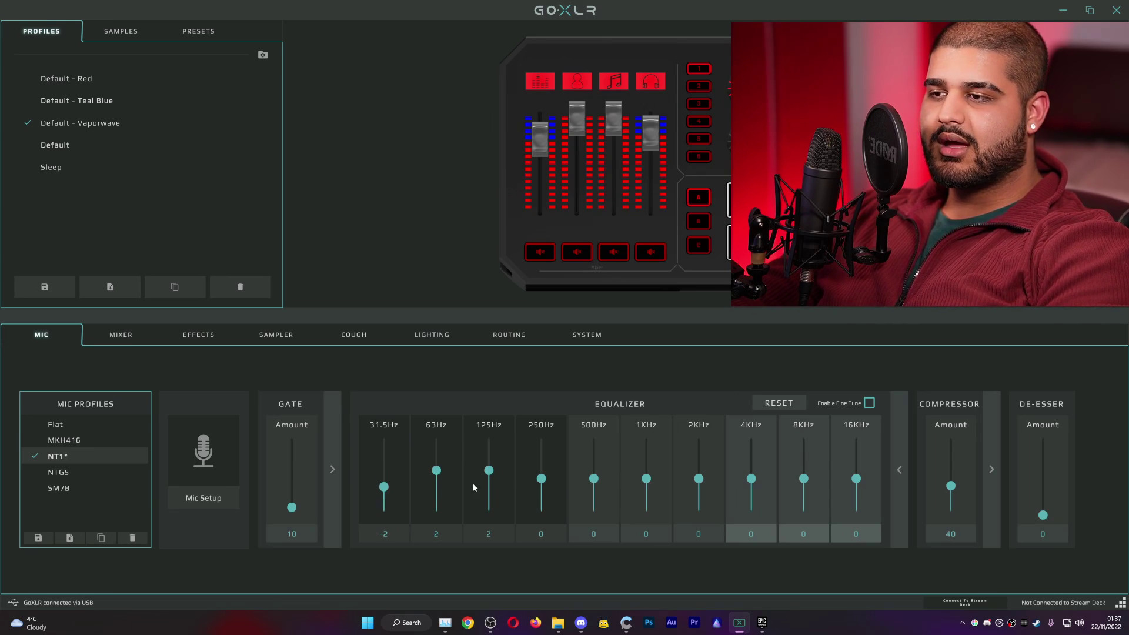
pyautogui.click(541, 487)
pyautogui.click(594, 486)
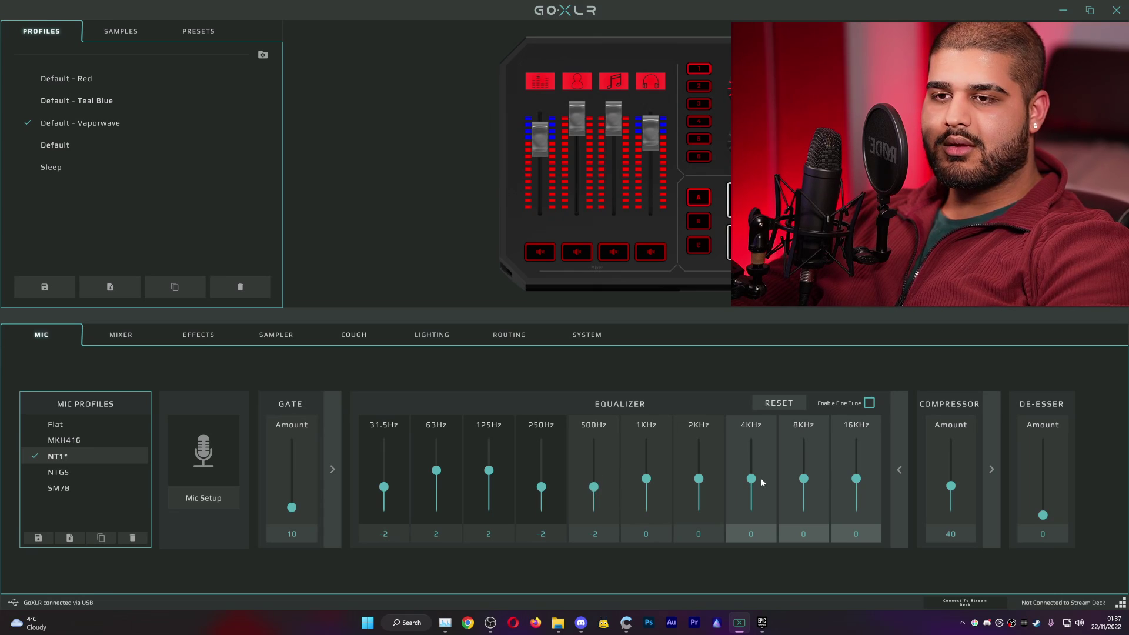
# Step: Boost the equalizer's 4 kHz band to 1 and its 8 kHz and 16 kHz bands to 2
pyautogui.click(751, 474)
pyautogui.click(803, 470)
pyautogui.click(854, 475)
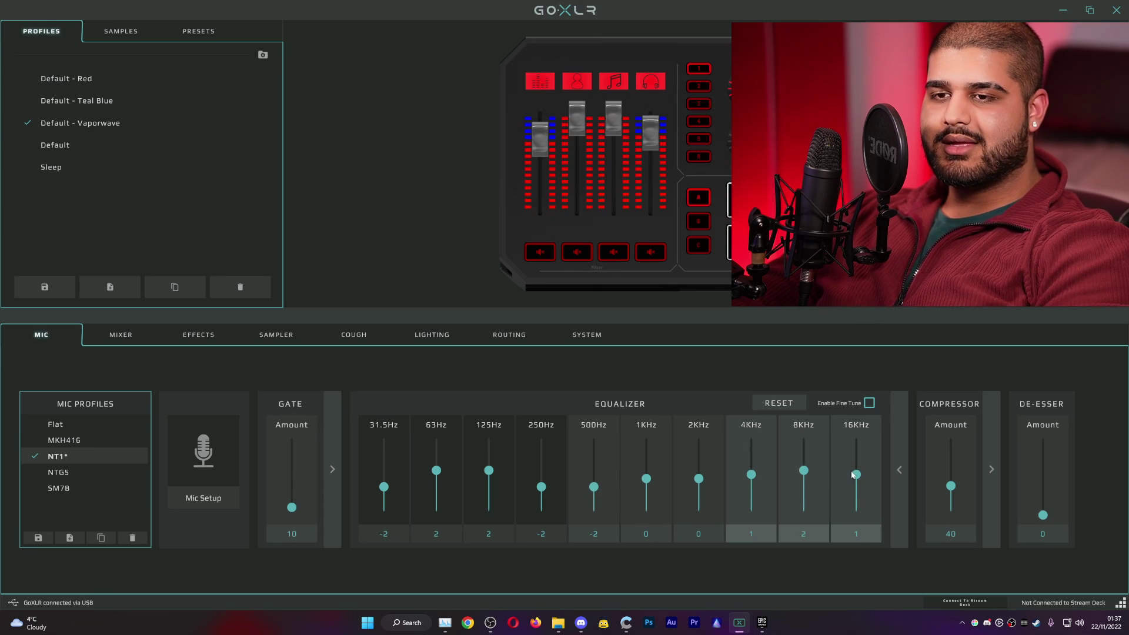
pyautogui.moveTo(853, 475); pyautogui.dragTo(853, 469)
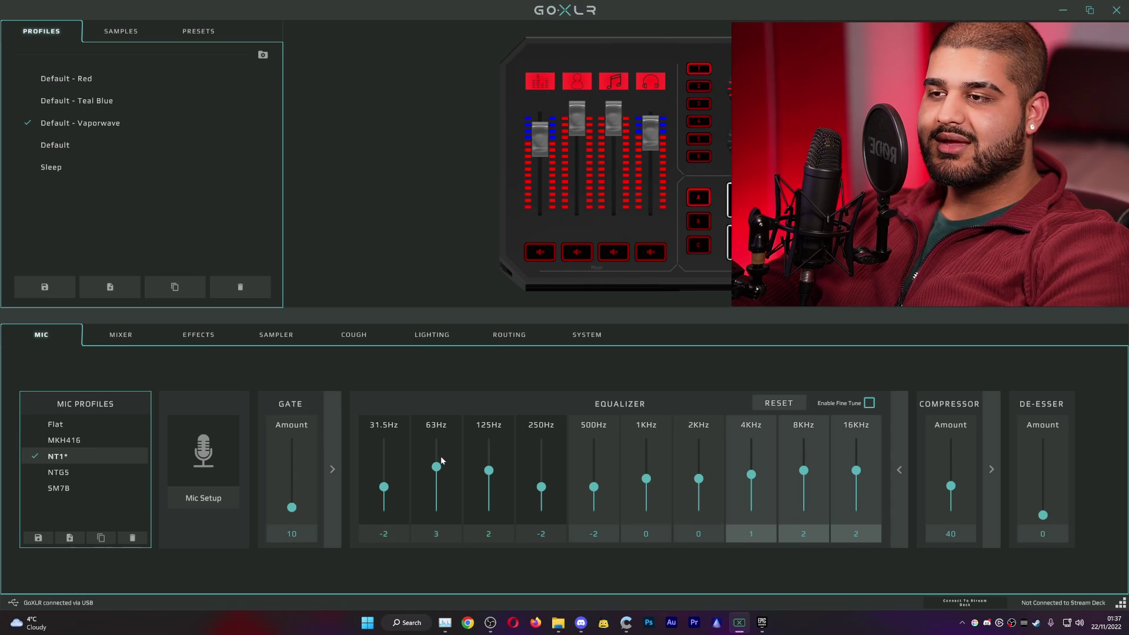
# Step: Raise the equalizer's 63 Hz, 125 Hz, 8 kHz and 16 kHz bands to 4 and 4 kHz to 2, and collapse the equalizer
pyautogui.moveTo(436, 470); pyautogui.dragTo(506, 463)
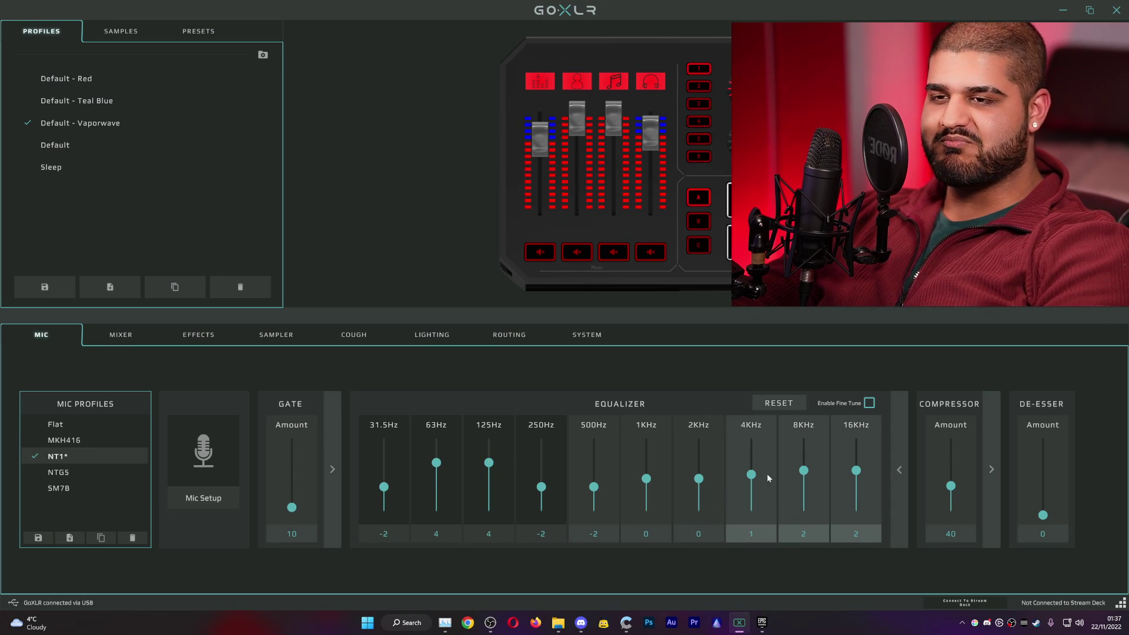
pyautogui.moveTo(767, 478); pyautogui.dragTo(858, 462)
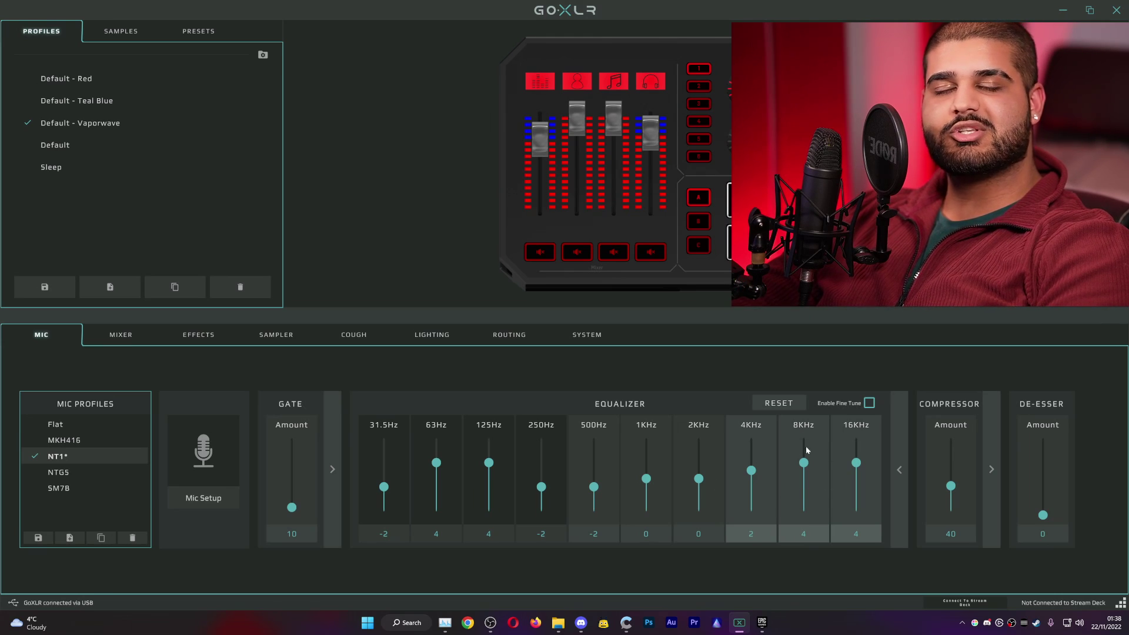
pyautogui.click(903, 454)
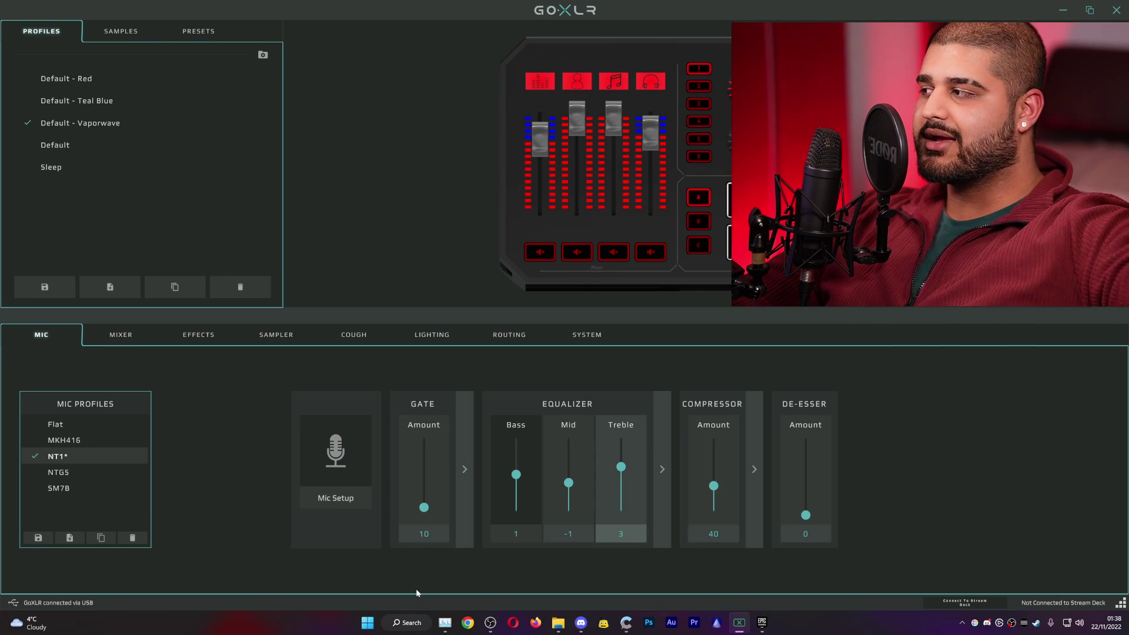
# Step: In the detailed compressor settings, try the shortest times, with attack at 0.001 ms and release at 0 ms
pyautogui.click(758, 481)
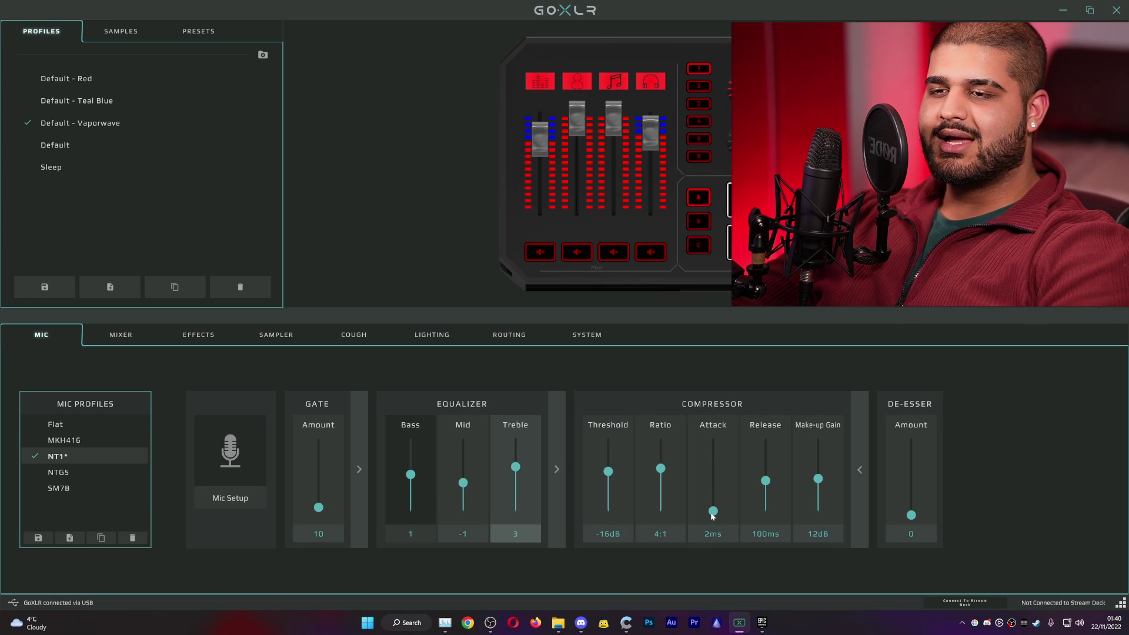
pyautogui.moveTo(712, 514); pyautogui.dragTo(715, 545)
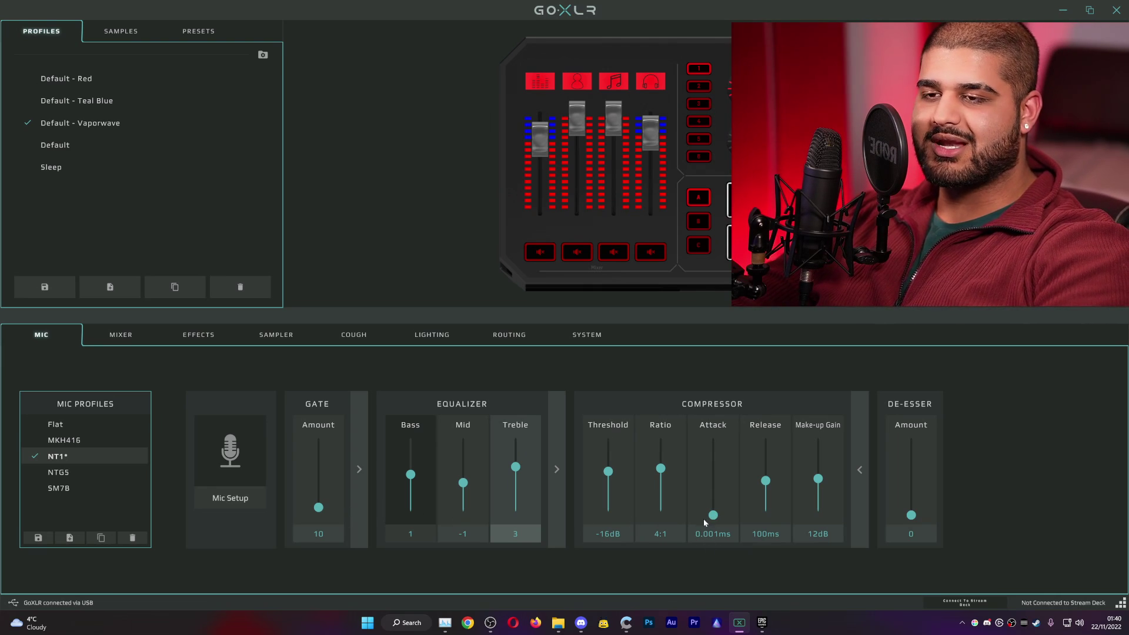
pyautogui.moveTo(715, 518); pyautogui.dragTo(716, 513)
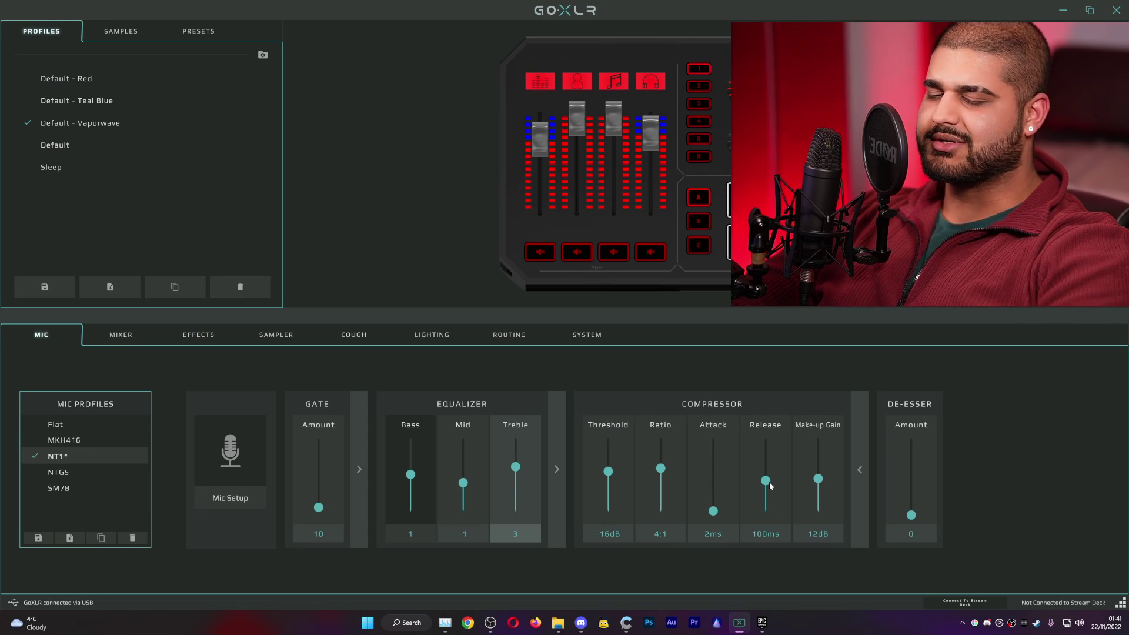
pyautogui.moveTo(767, 485); pyautogui.dragTo(767, 567)
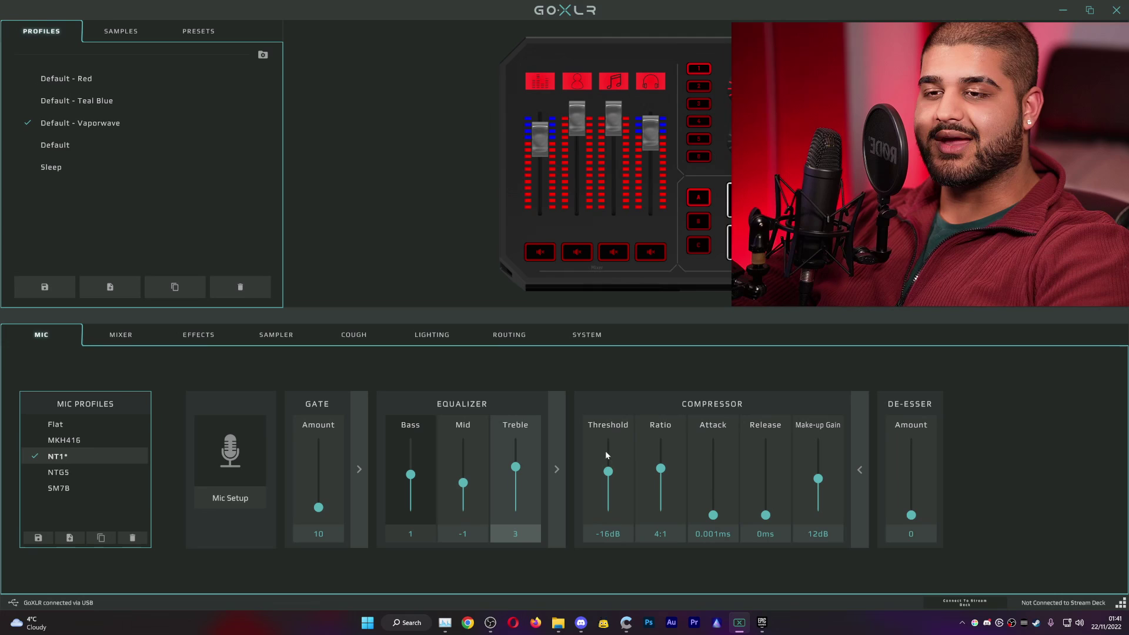
# Step: Set the compressor's attack to 2 ms and release to 100 ms, and collapse its detailed settings
pyautogui.click(715, 511)
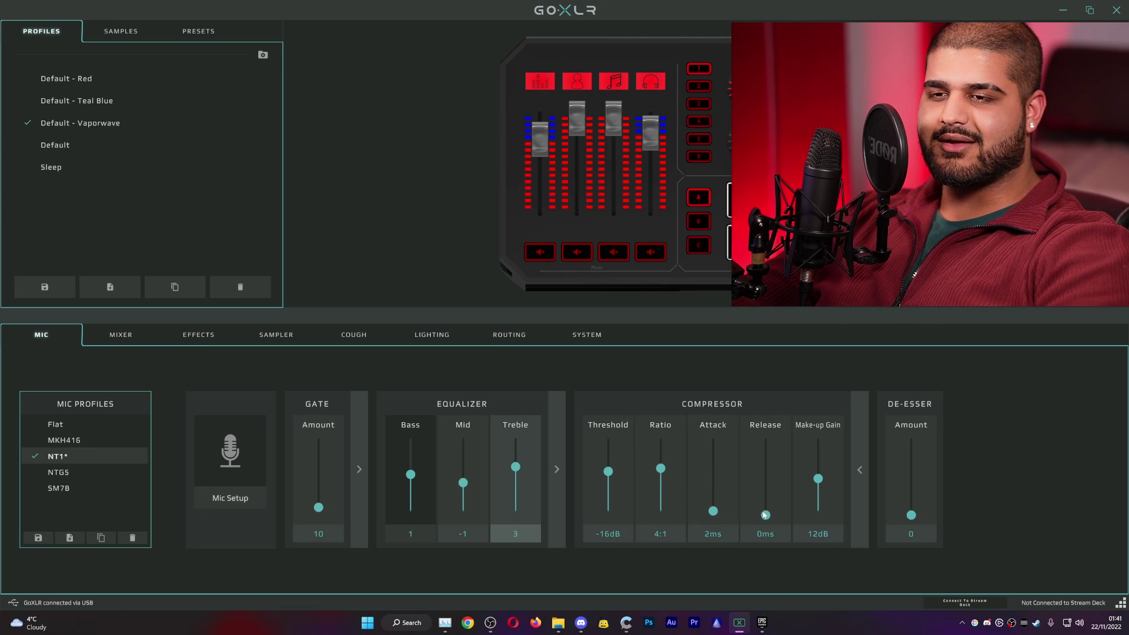
pyautogui.moveTo(765, 515); pyautogui.dragTo(766, 481)
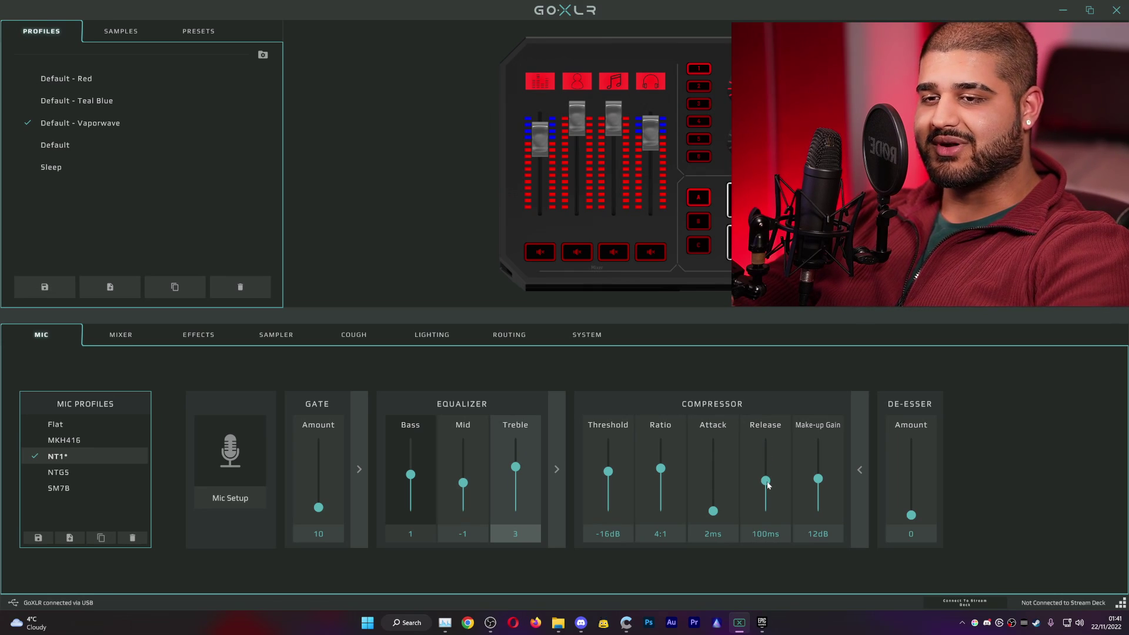
pyautogui.click(857, 469)
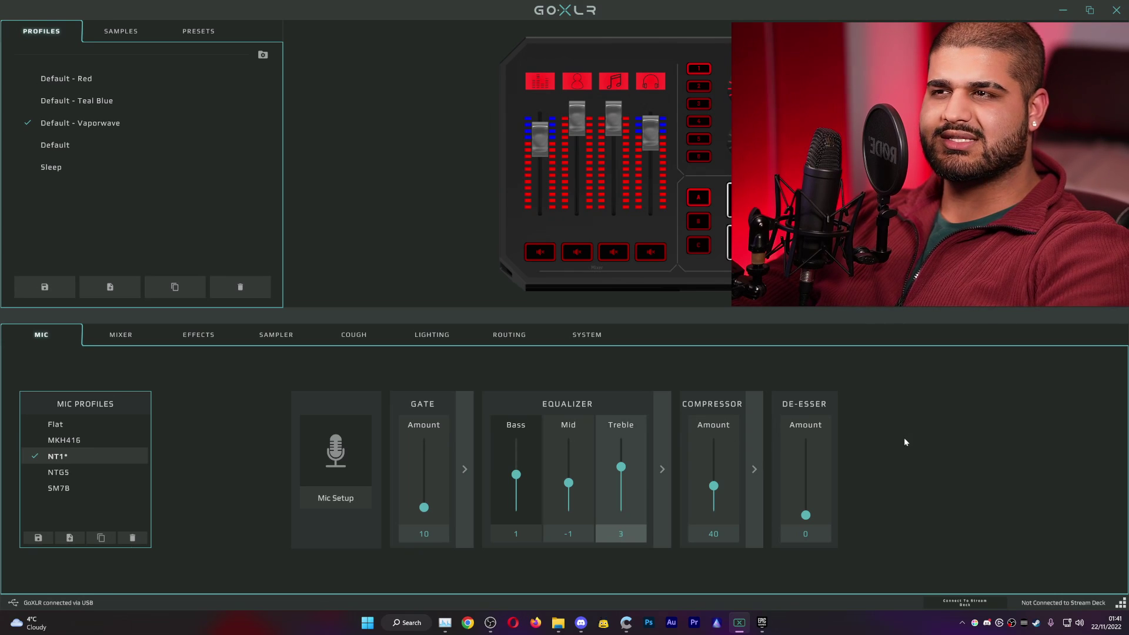
# Step: Set the de-esser amount to 20
pyautogui.moveTo(806, 515); pyautogui.dragTo(807, 504)
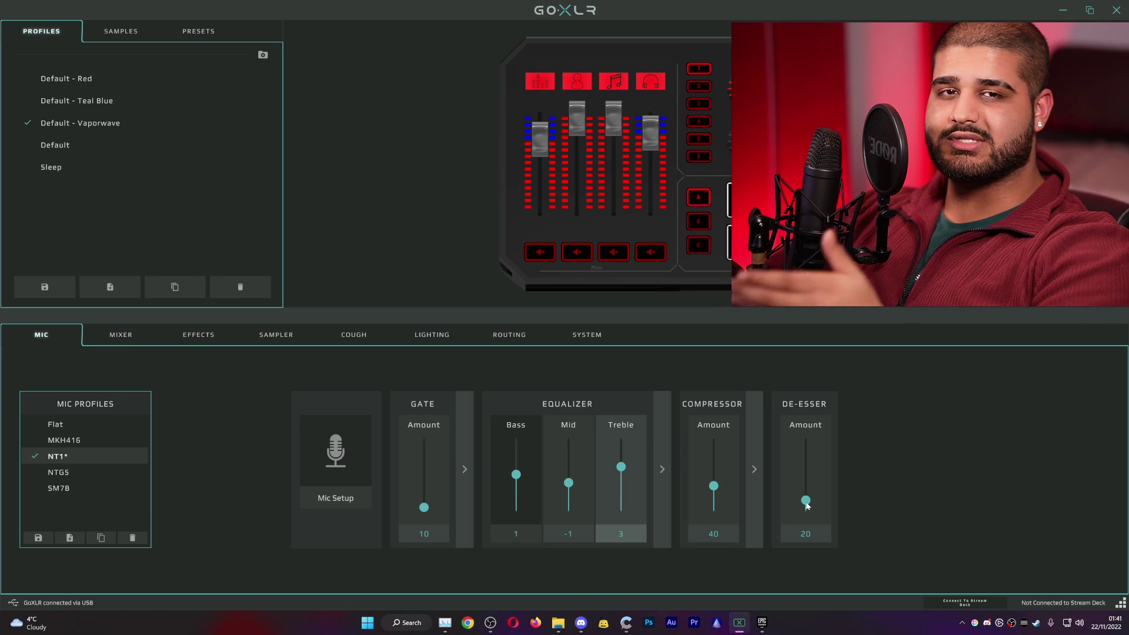